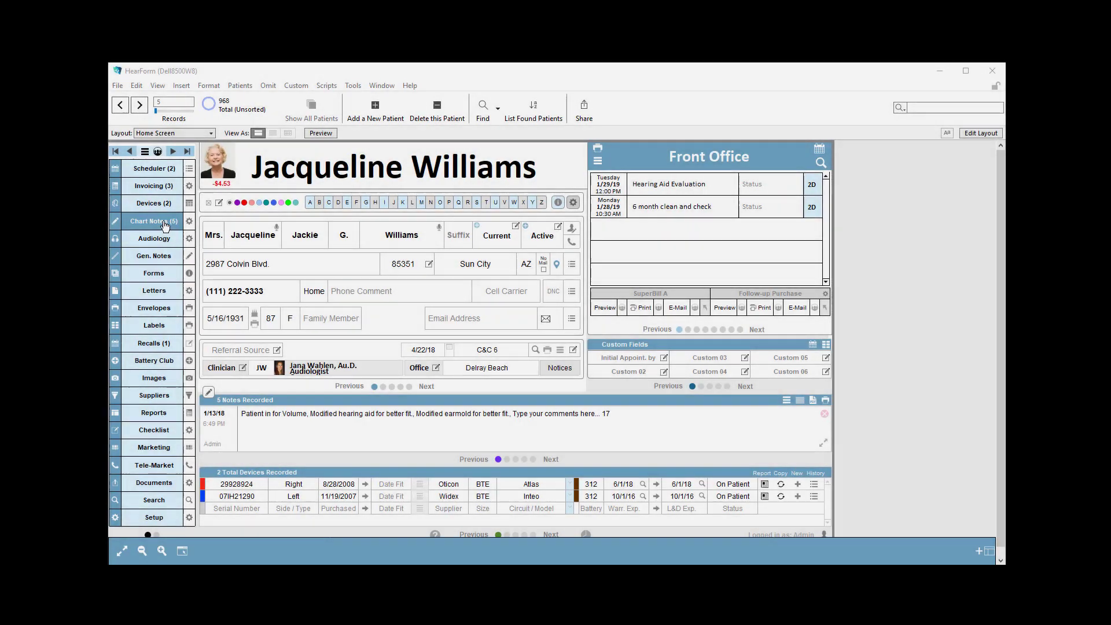
# - Open the patient's chart notes and insert the right Atlas device info with warranty detail into the temporary note
pyautogui.click(156, 221)
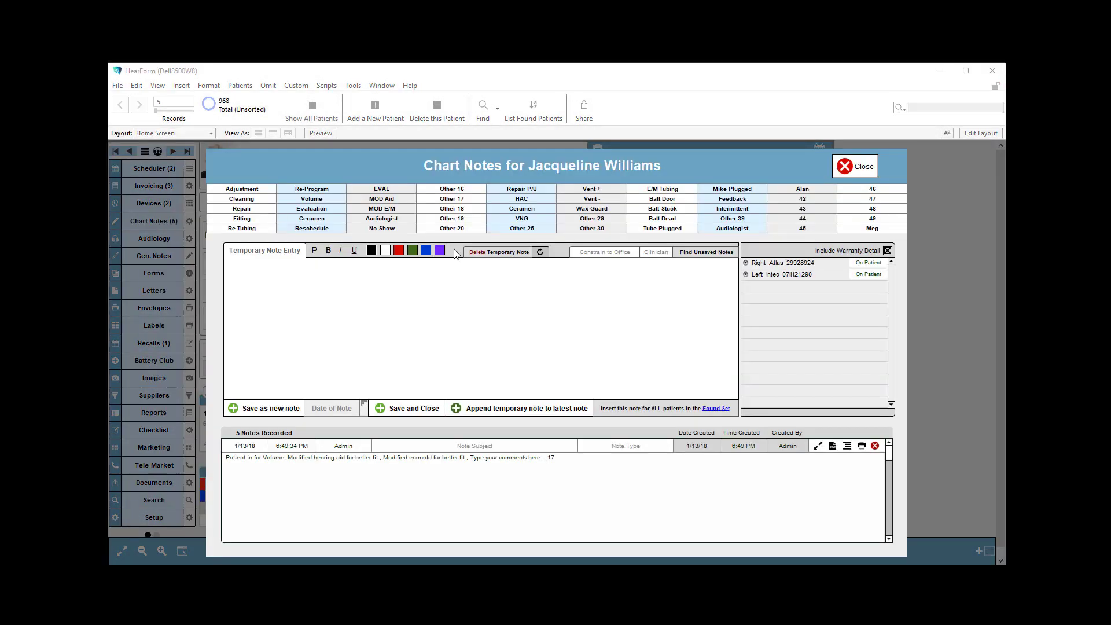
pyautogui.click(746, 265)
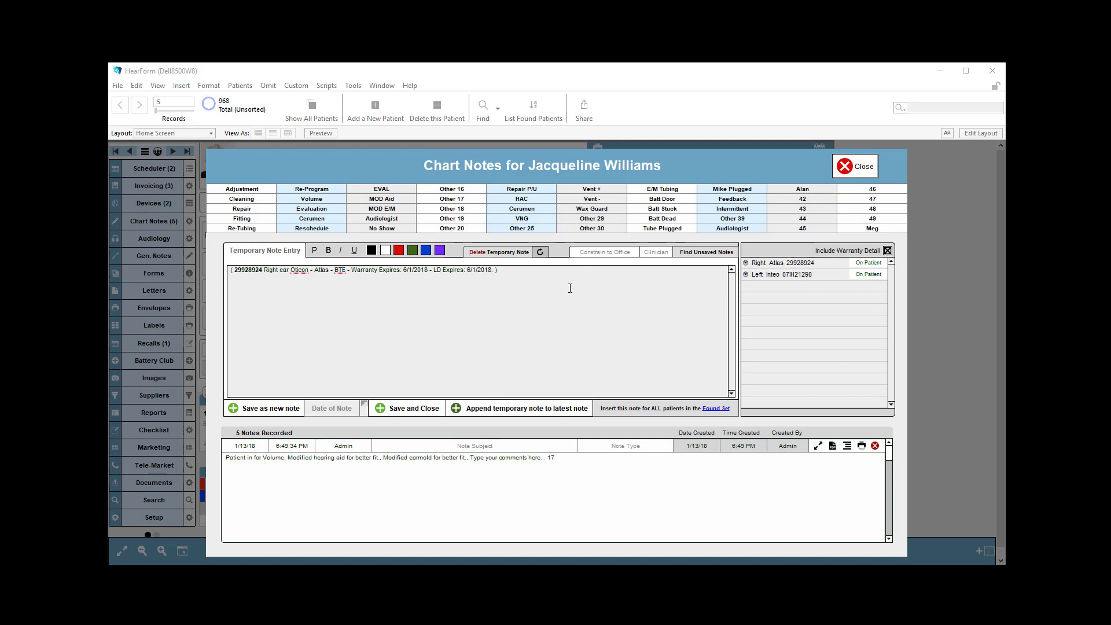
# - Insert the right Atlas and left Inteo without warranty detail, plus the left Inteo with warranty detail included
pyautogui.click(887, 252)
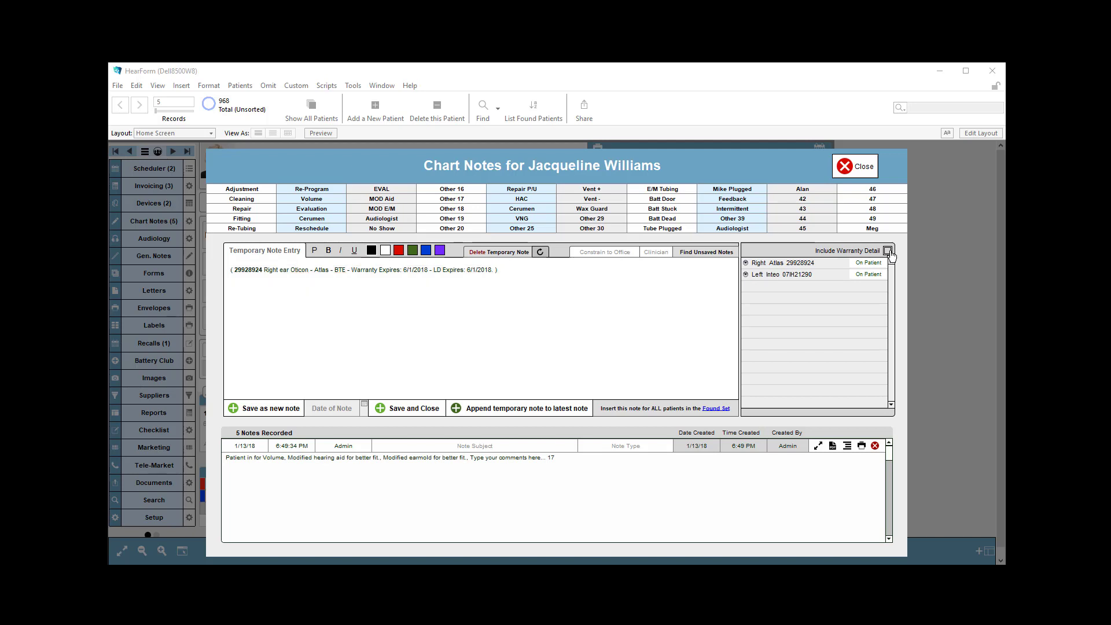
pyautogui.click(747, 266)
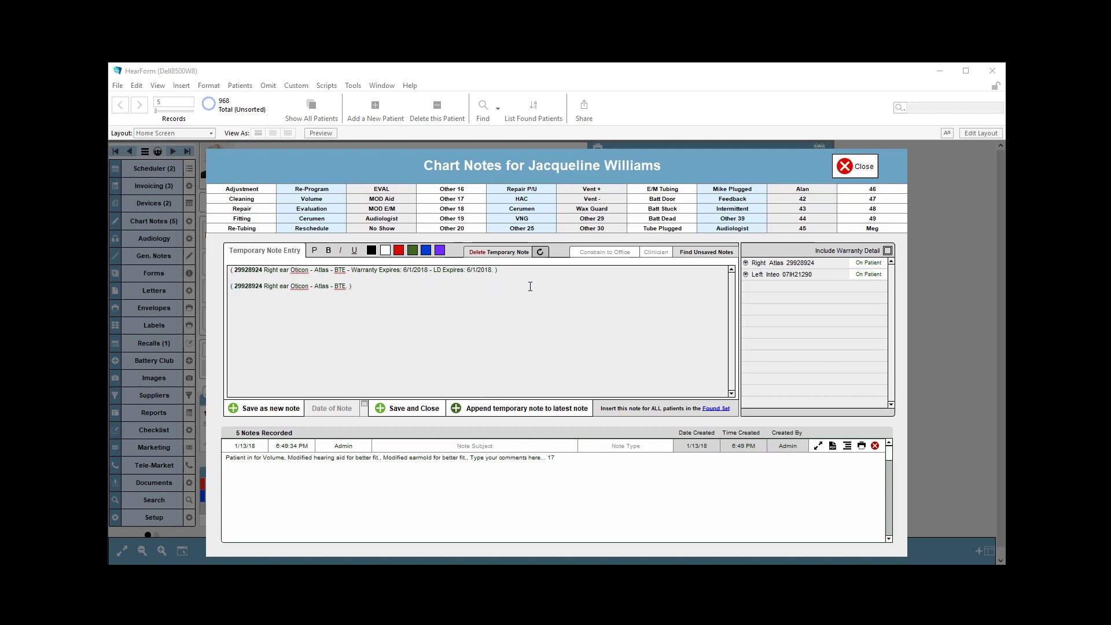
pyautogui.click(745, 274)
pyautogui.click(887, 251)
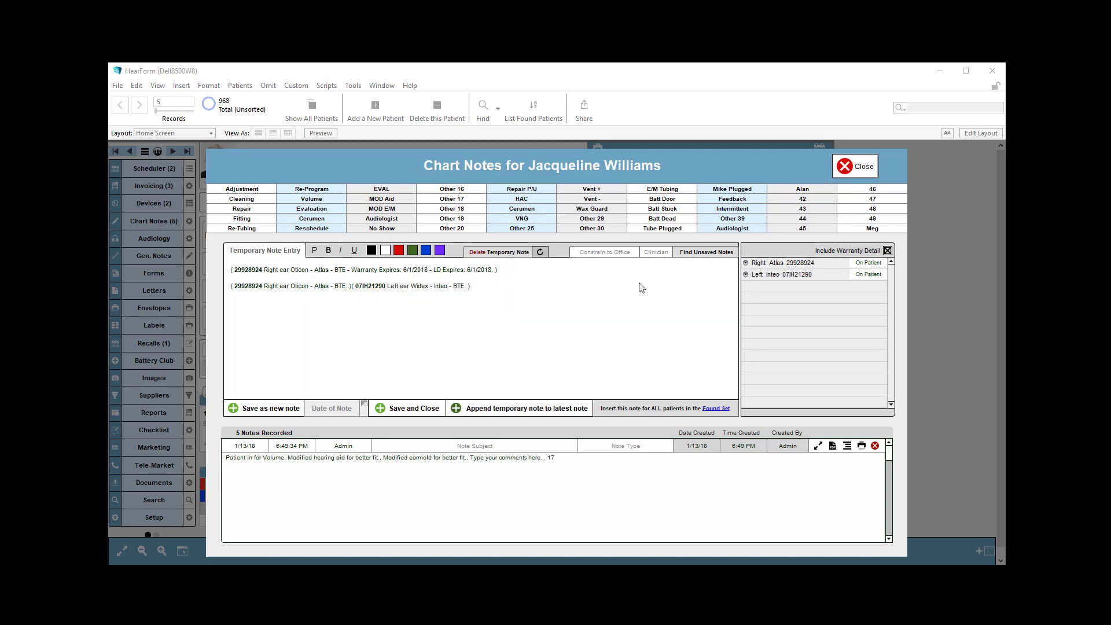
pyautogui.click(746, 274)
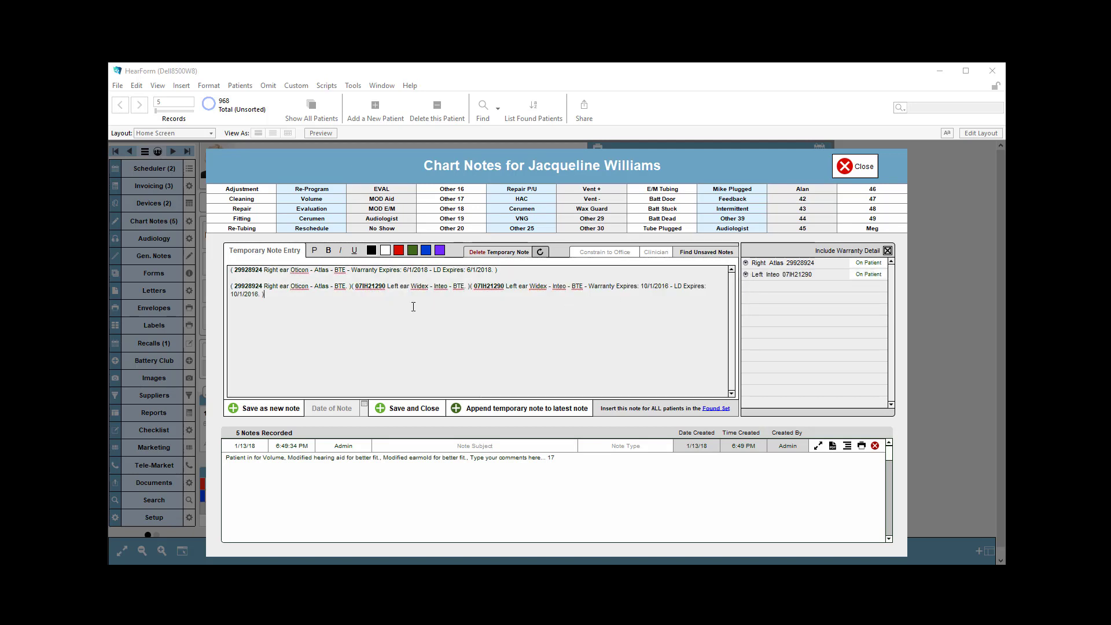
# - Add the preset comments Adjustment, Re-Program, Repair, Fitting, Re-Tubing and Cerumen (removal) to the temporary note
pyautogui.click(255, 191)
pyautogui.click(300, 191)
pyautogui.click(254, 210)
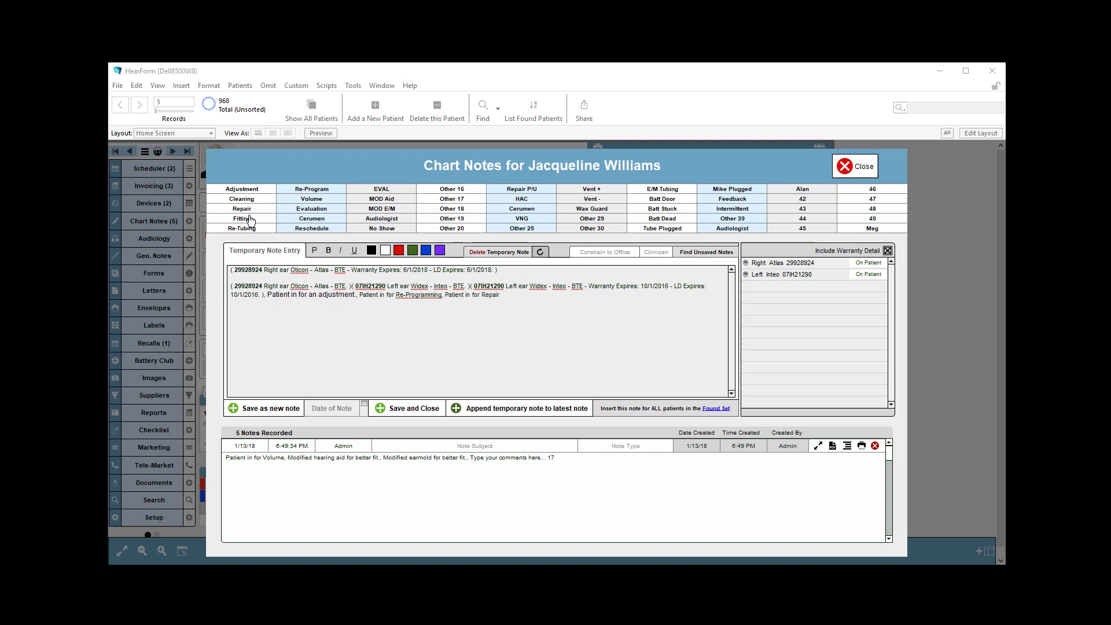
pyautogui.click(248, 218)
pyautogui.click(246, 230)
pyautogui.click(311, 219)
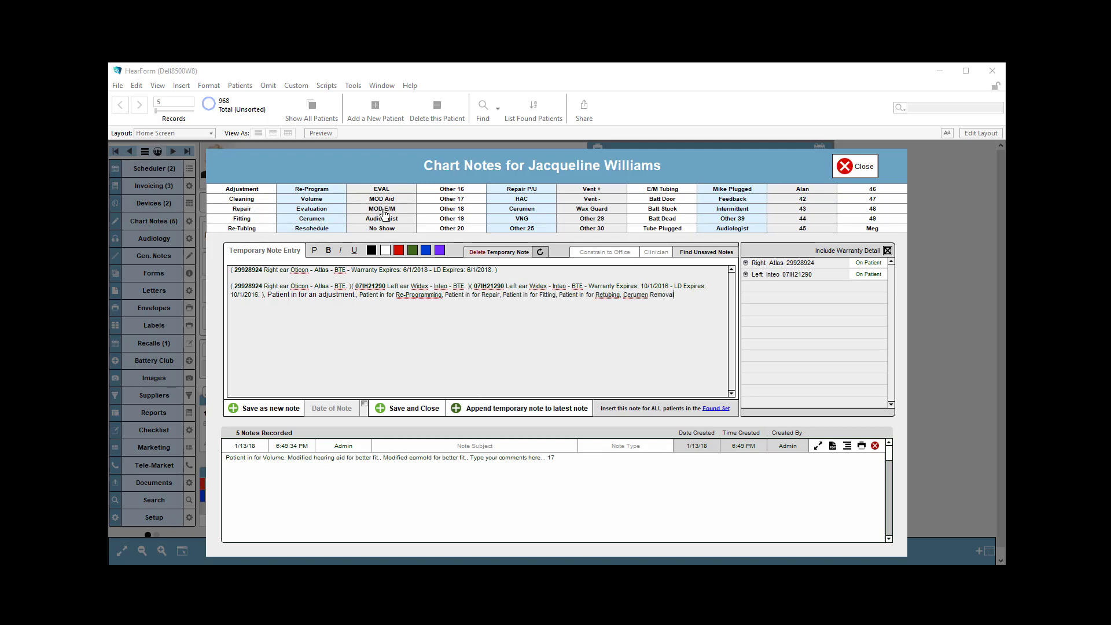
# - Add the preset comments MOD E/M, Other 19, Cerumen management, Wax Guard, Batt Stuck, Intermittent and 43, repeating some of them
pyautogui.click(382, 210)
pyautogui.doubleClick(452, 218)
pyautogui.click(522, 209)
pyautogui.doubleClick(607, 210)
pyautogui.click(663, 209)
pyautogui.click(732, 209)
pyautogui.click(803, 209)
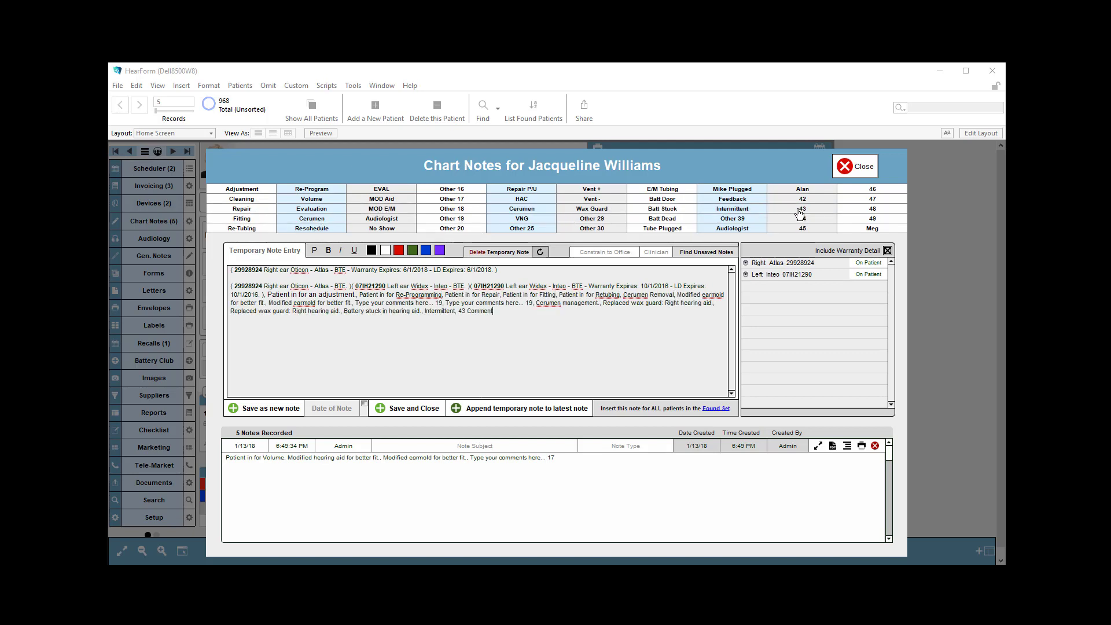
pyautogui.click(802, 209)
# - Make the second paragraph of the temporary note bold
pyautogui.moveTo(562, 321); pyautogui.dragTo(191, 283)
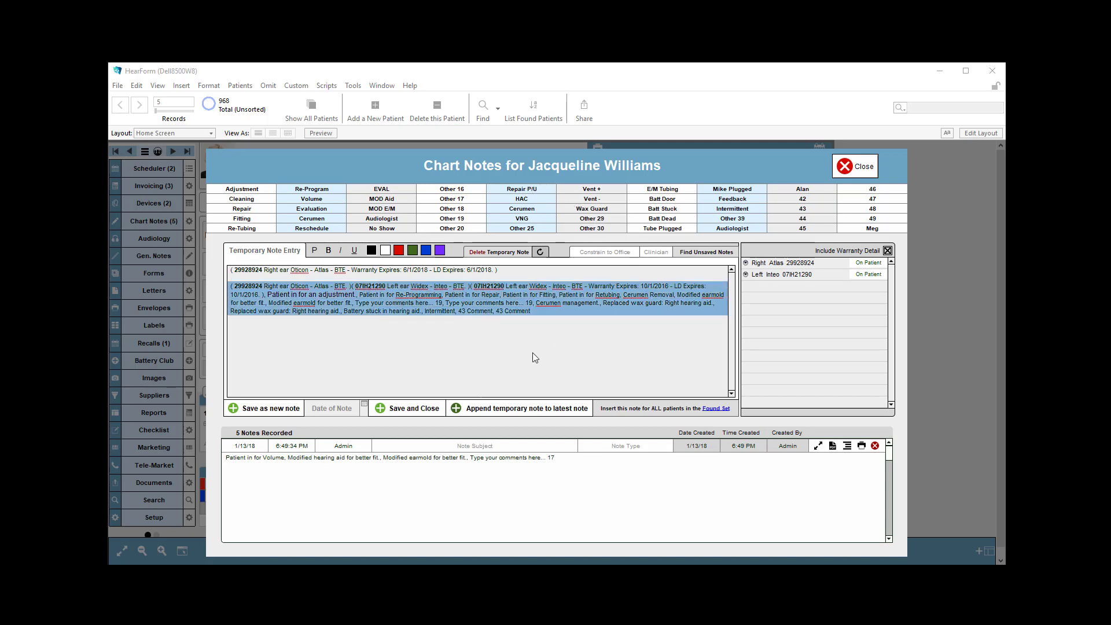
pyautogui.rightClick(443, 307)
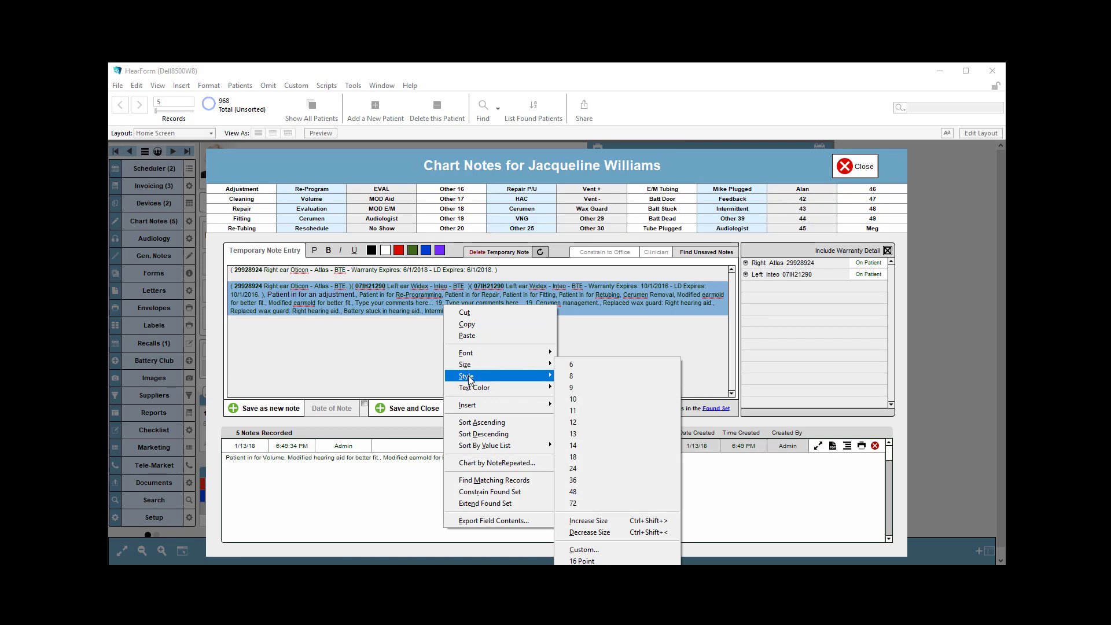
pyautogui.moveTo(469, 380)
pyautogui.click(579, 388)
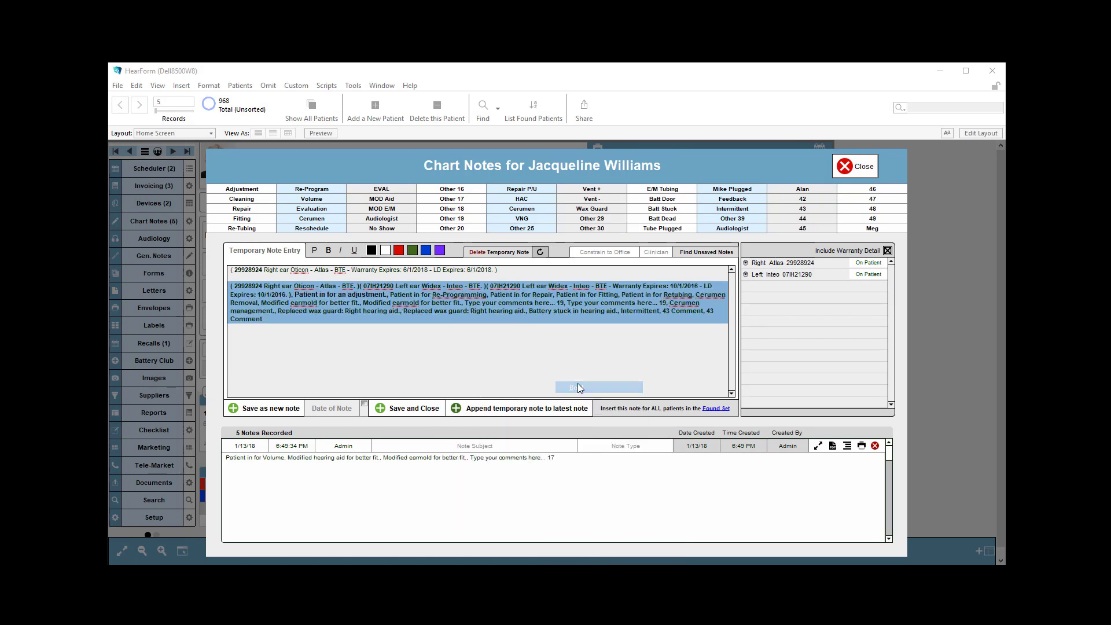
# - Color the whole temporary note red, green and finally blue
pyautogui.click(399, 252)
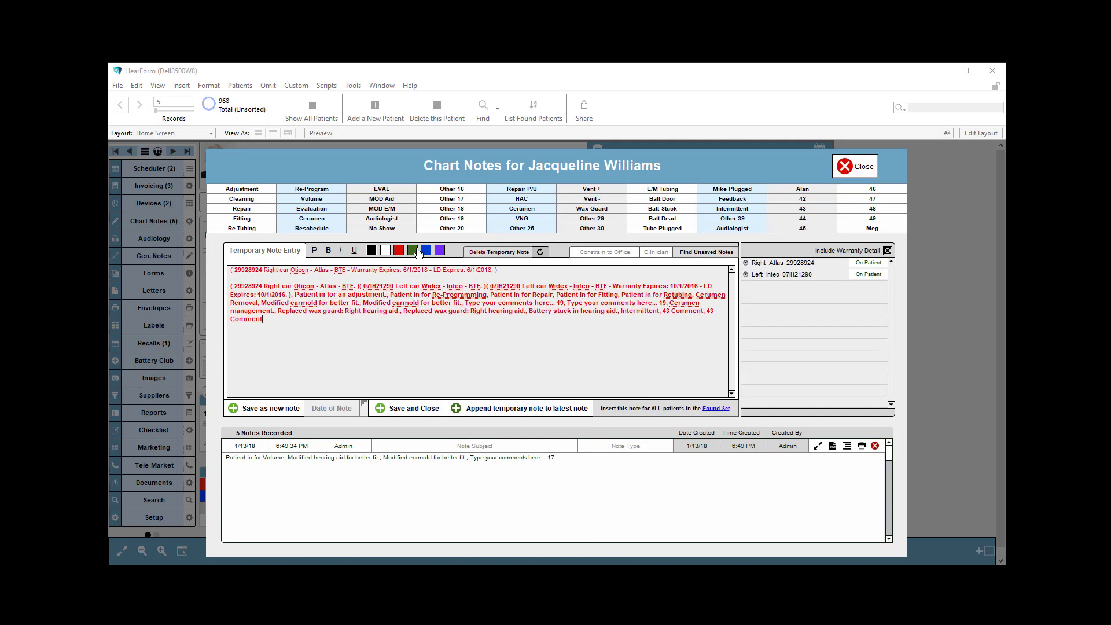
pyautogui.click(414, 252)
pyautogui.click(426, 251)
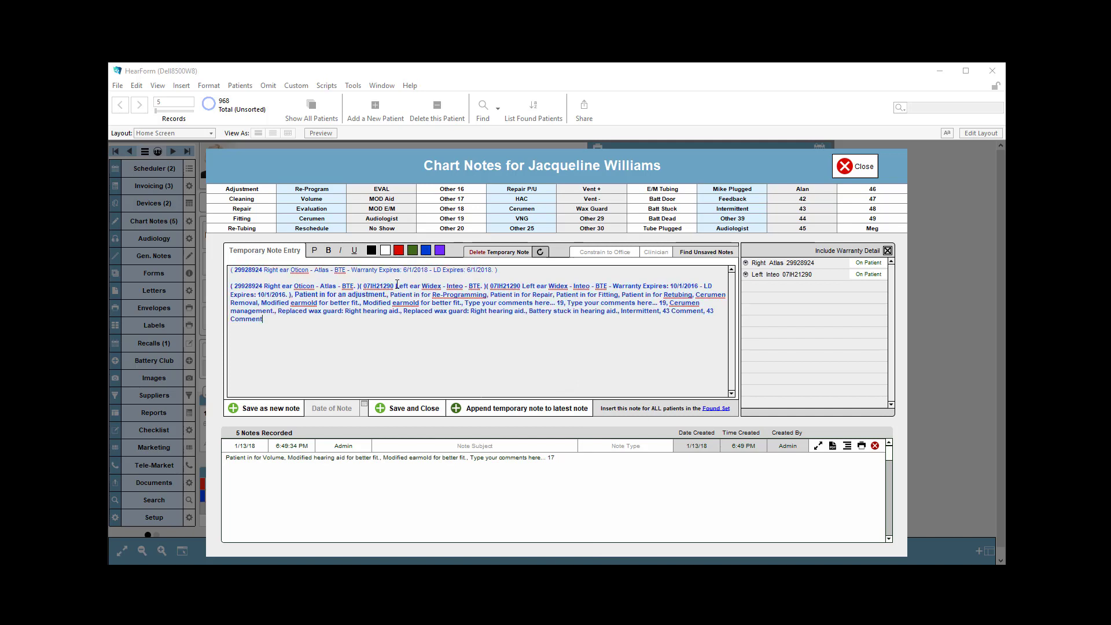
# - Change the text color of the word "adjustment" in the temporary note to dark red
pyautogui.doubleClick(378, 295)
pyautogui.rightClick(378, 295)
pyautogui.moveTo(408, 382)
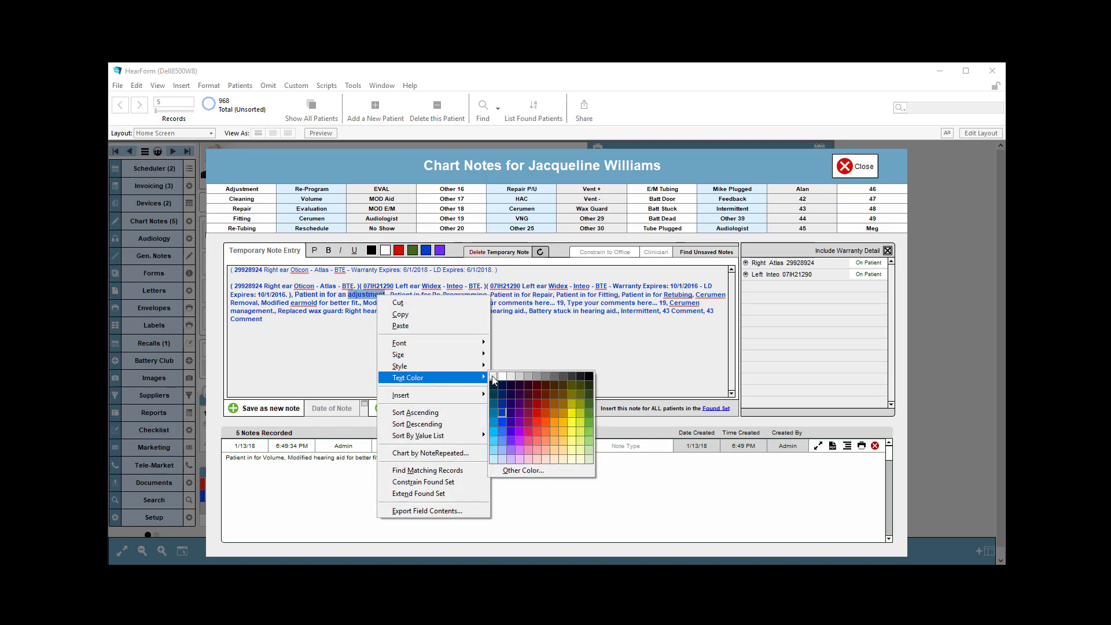
pyautogui.click(537, 404)
pyautogui.click(392, 331)
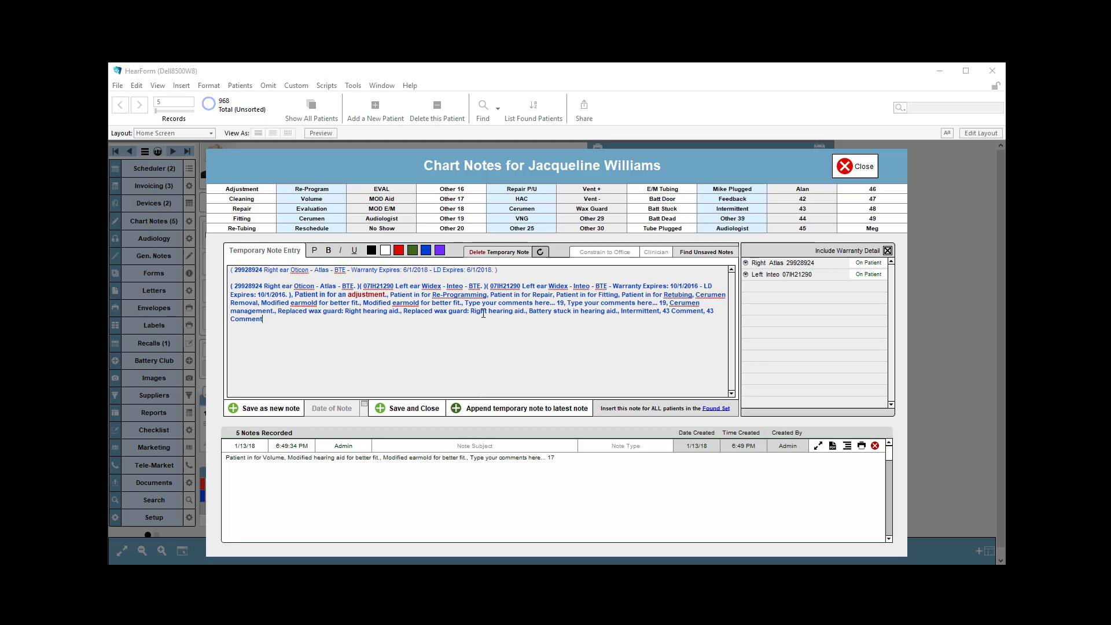
# - Have the spelling checker learn the word "earmold" flagged in the temporary note
pyautogui.rightClick(302, 306)
pyautogui.moveTo(346, 315)
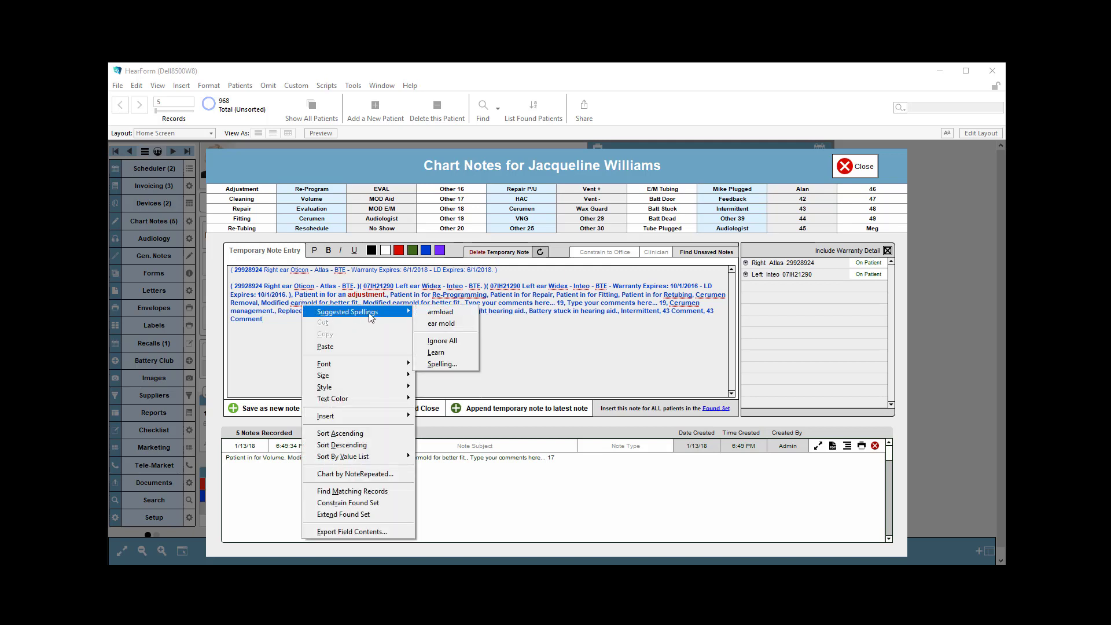
pyautogui.click(443, 355)
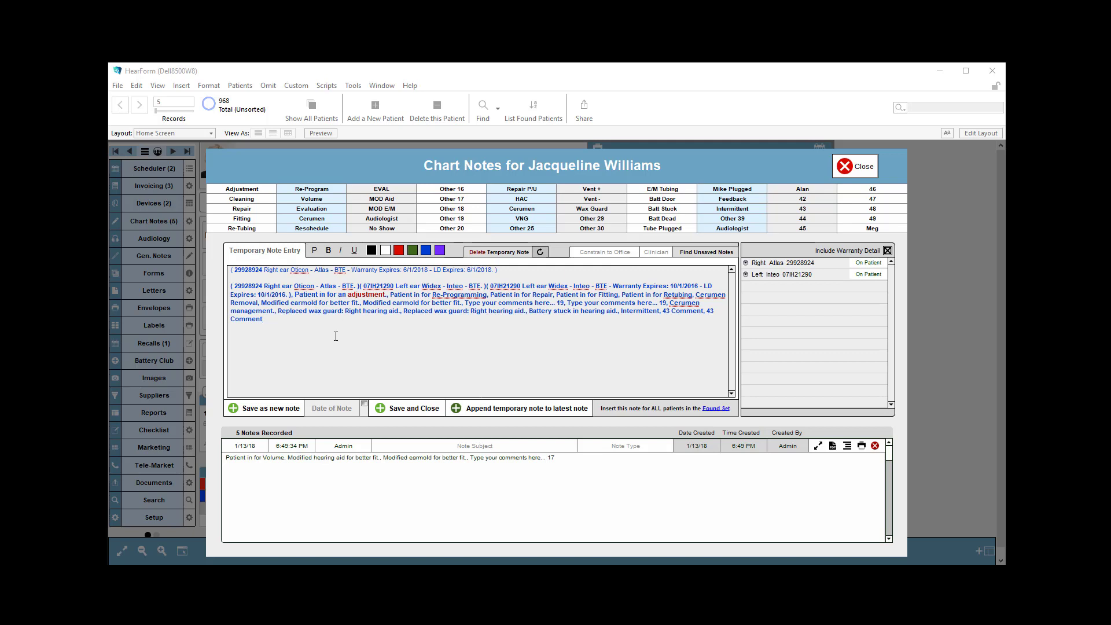
# - End the note's last comment with a period and add the line "t439j3tj3=4gj34g34g" below it
pyautogui.moveTo(252, 329); pyautogui.dragTo(232, 260)
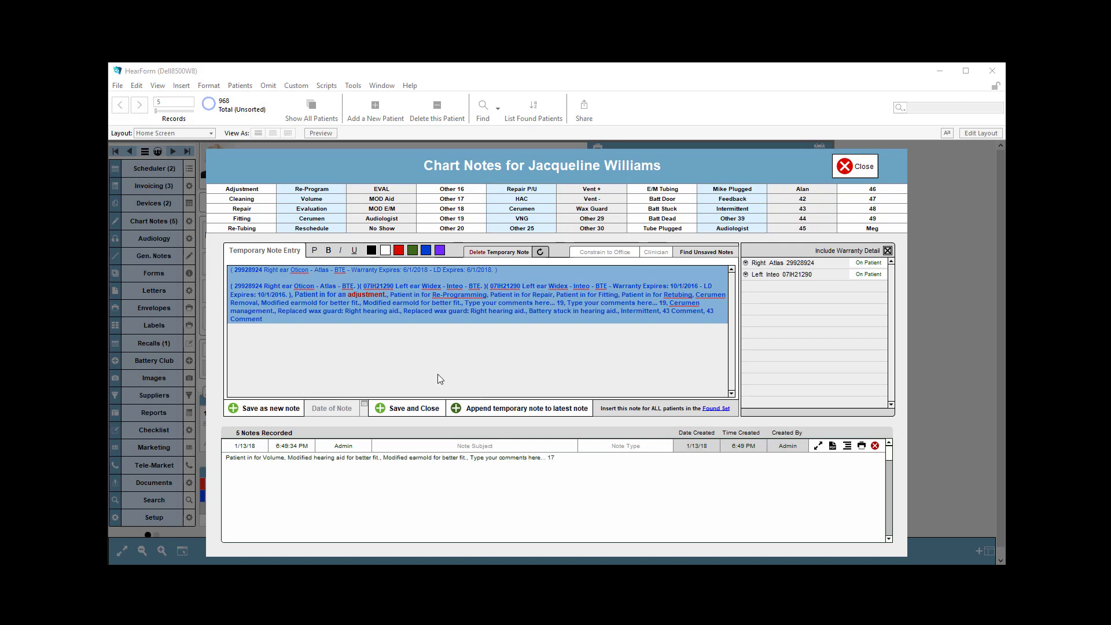
pyautogui.click(289, 327)
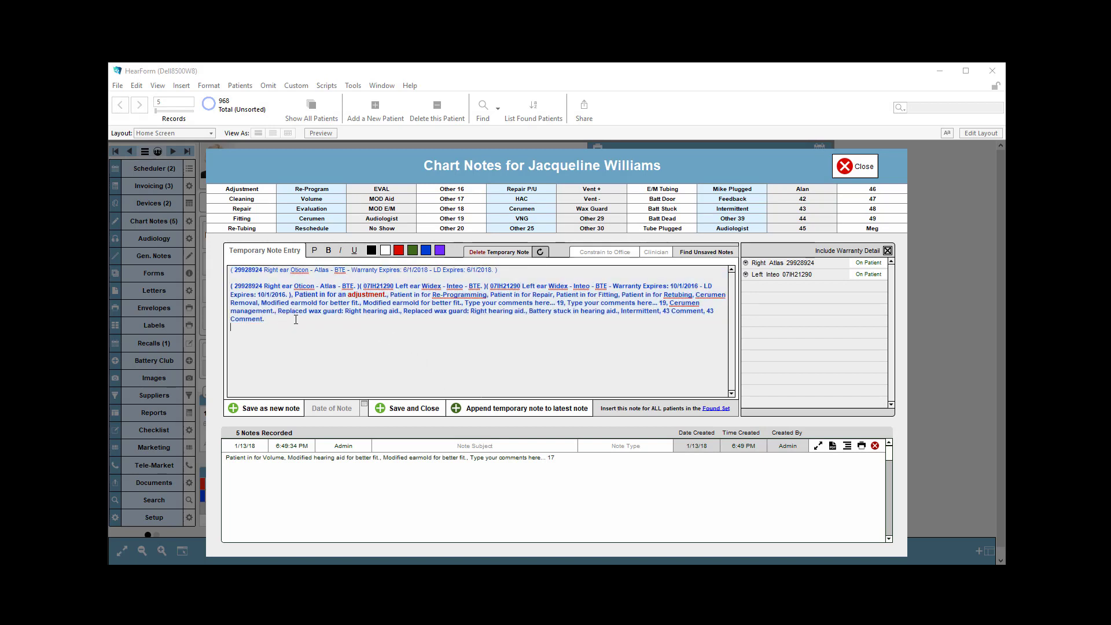
pyautogui.write('t439j3tj3=4gj34g34g')
# - Select the text of the latest recorded note and return to the temporary note entry
pyautogui.click(488, 477)
pyautogui.click(545, 459)
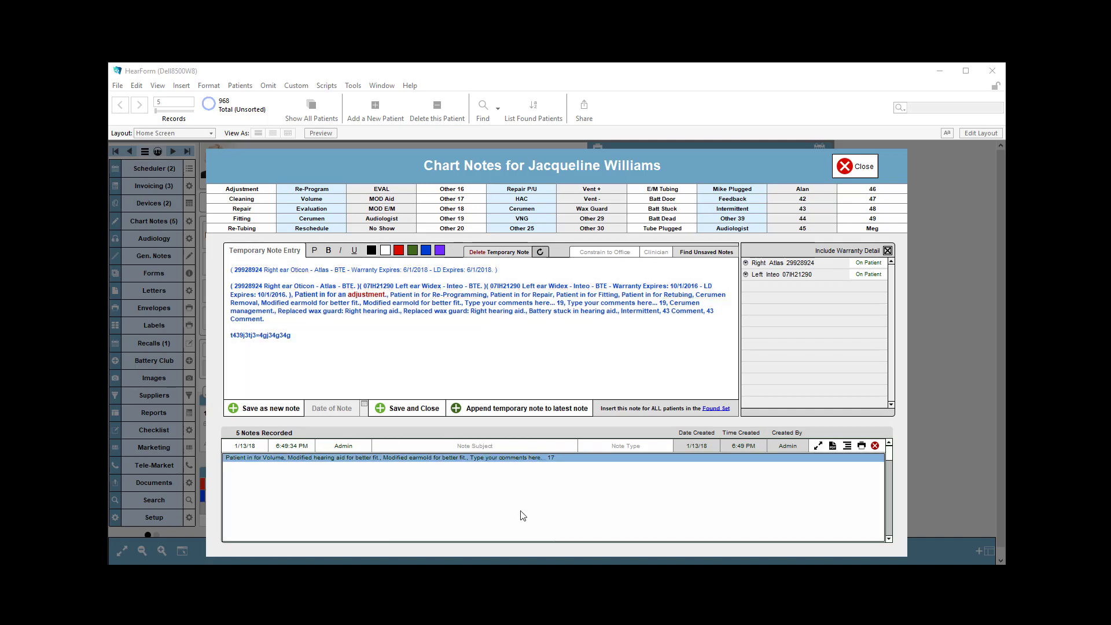
pyautogui.click(321, 467)
pyautogui.tripleClick(323, 459)
pyautogui.click(312, 355)
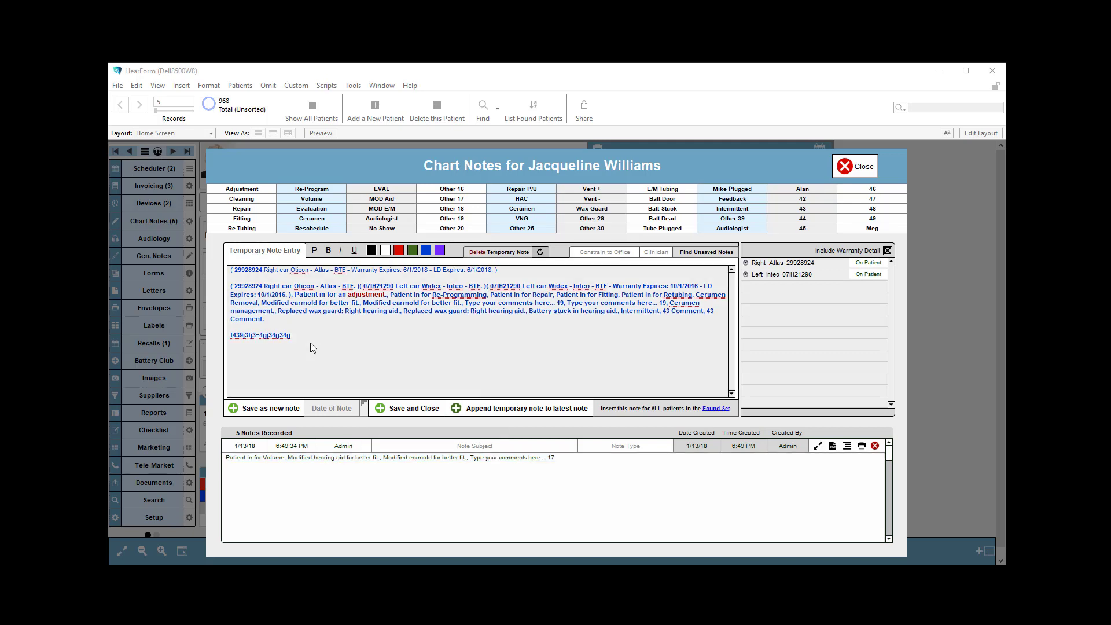
# - Save the temporary note as a new note and close the chart notes
pyautogui.moveTo(292, 335); pyautogui.dragTo(226, 270)
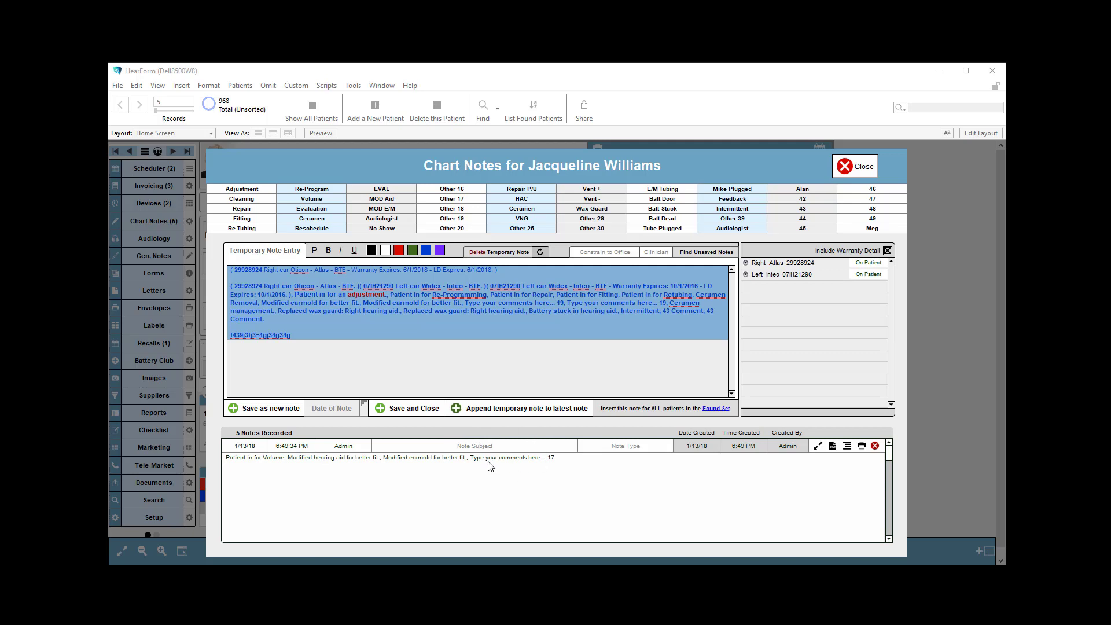
pyautogui.click(278, 409)
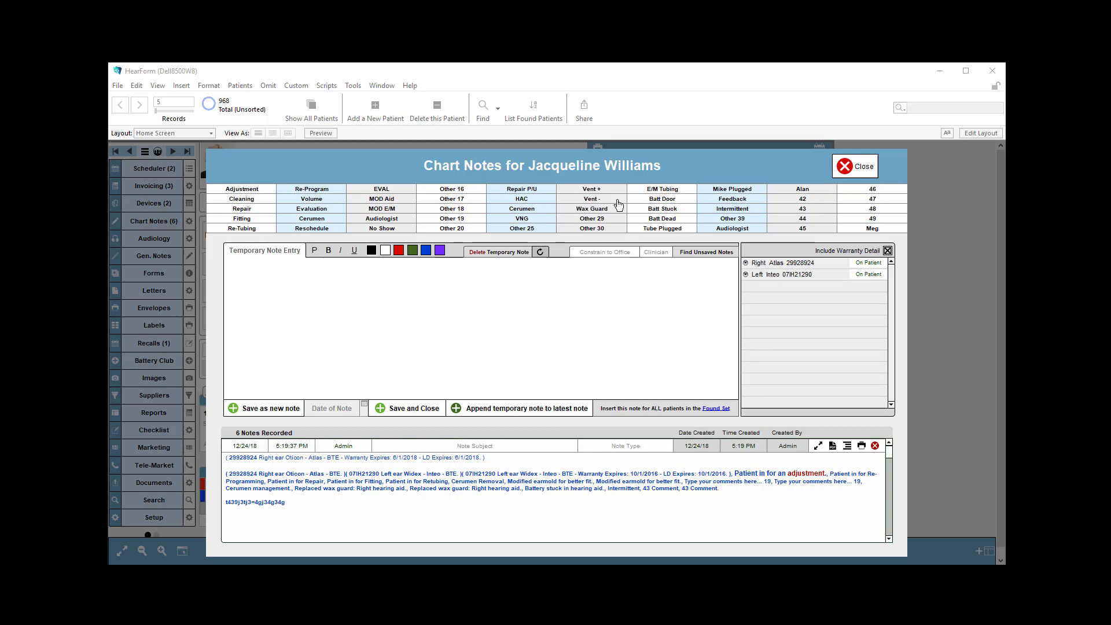
pyautogui.click(850, 169)
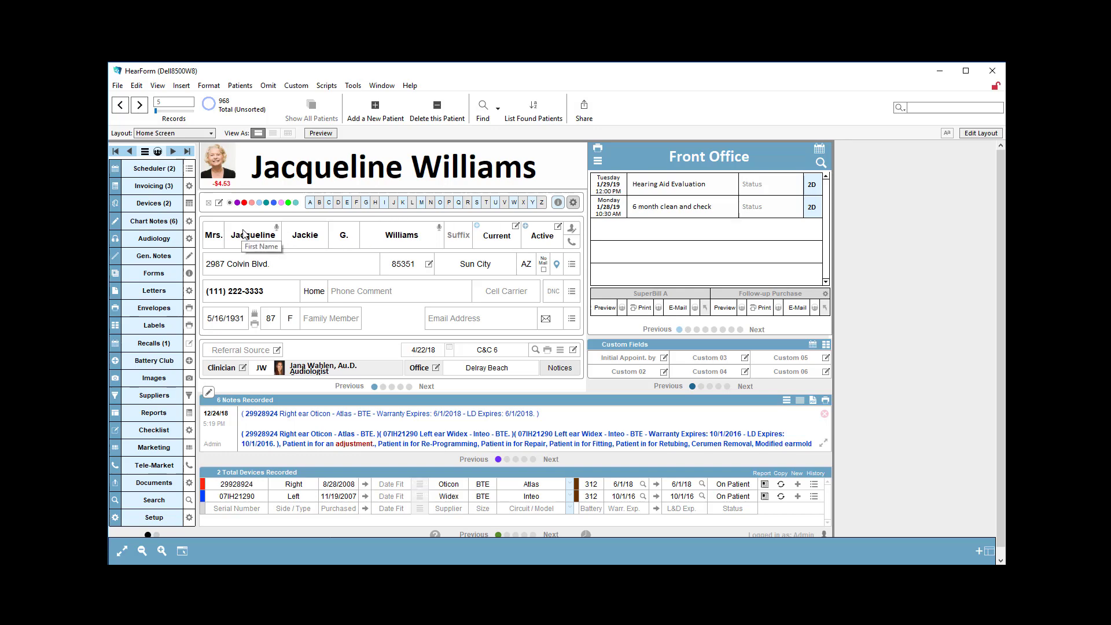
# - Find the patient records matching the requested first name
pyautogui.click(277, 237)
pyautogui.hotkey('ctrl', 'f')
pyautogui.write('Mary')
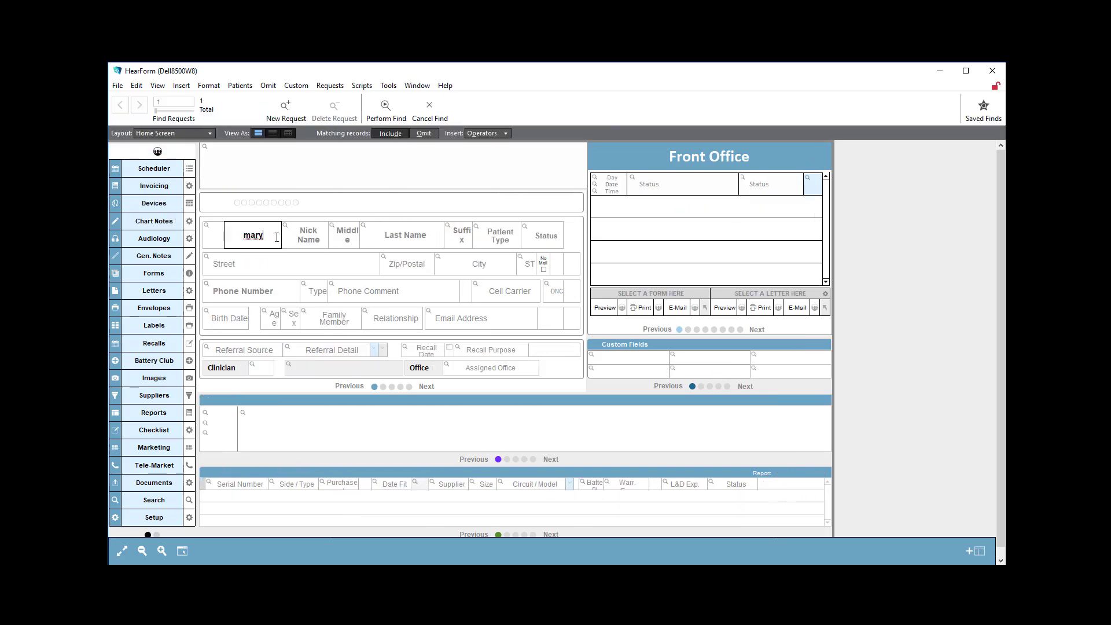
pyautogui.press('Return')
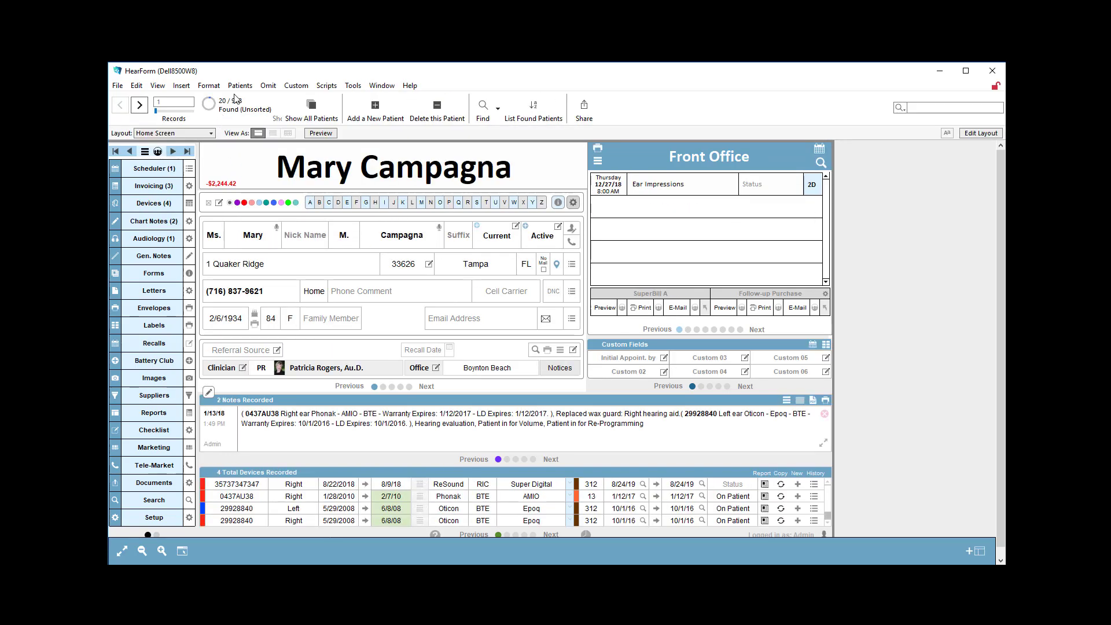
# - Write the chart note "This is important..." and insert it for all patients in the found set
pyautogui.click(163, 220)
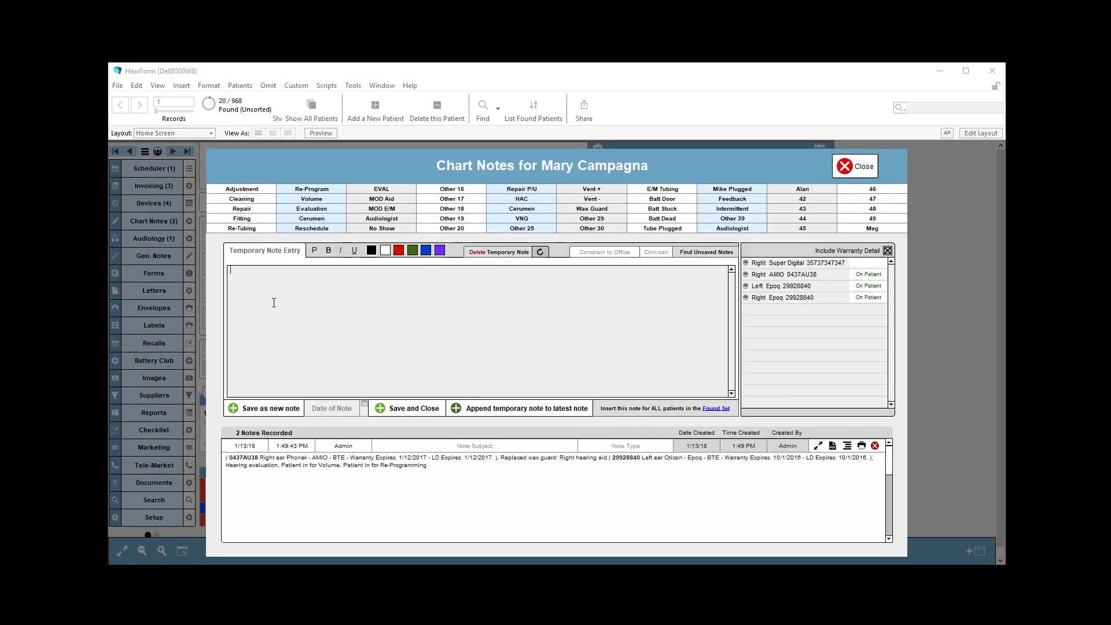
pyautogui.write('This is important...')
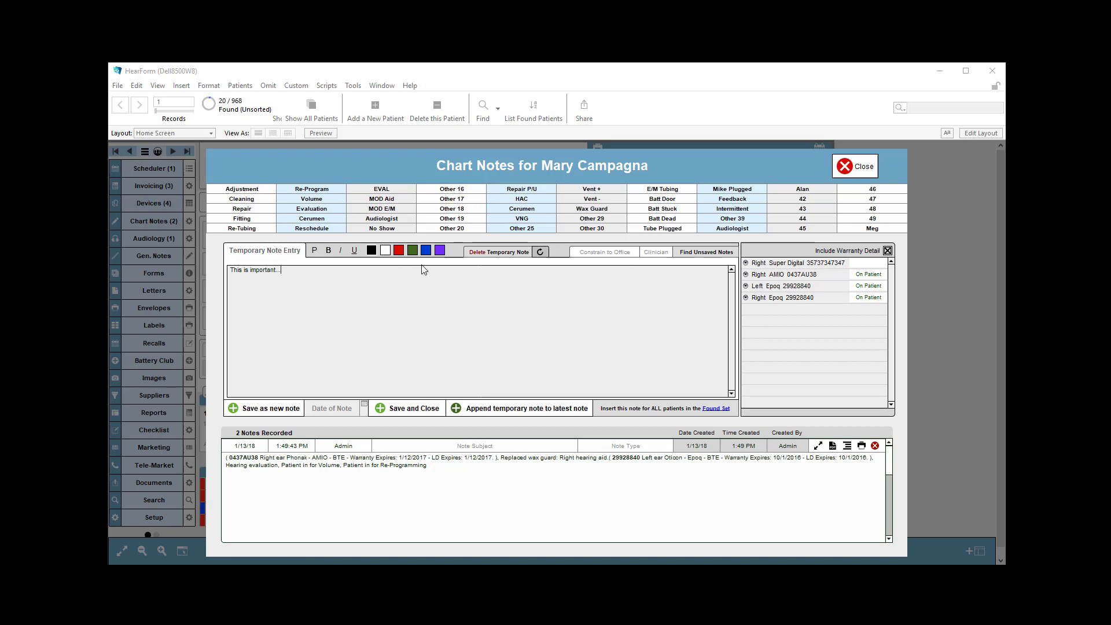
pyautogui.click(640, 409)
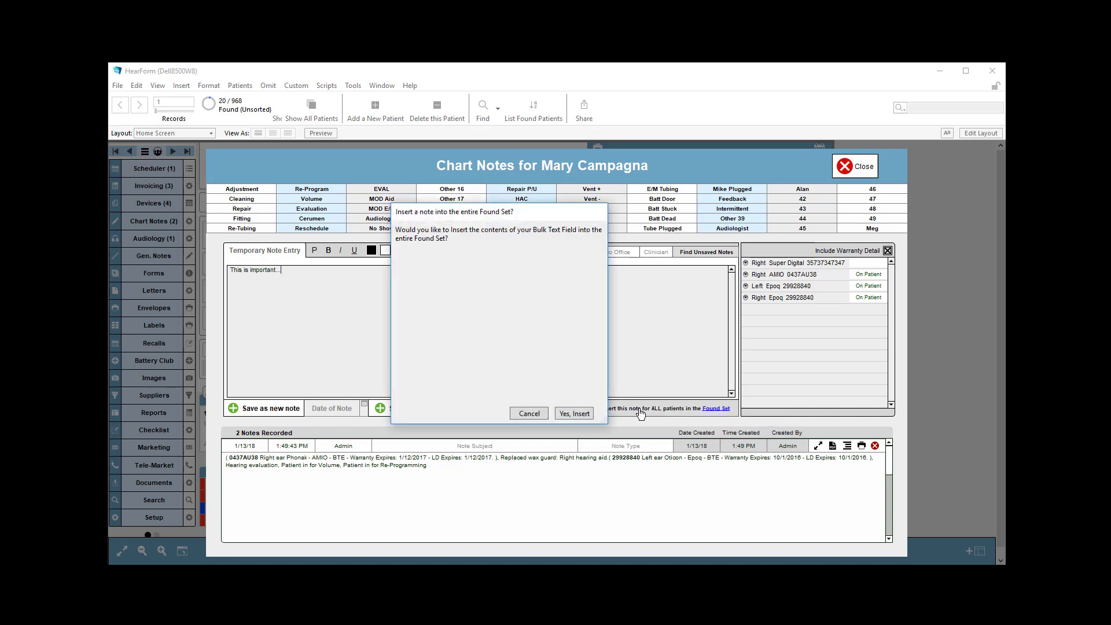
pyautogui.click(574, 413)
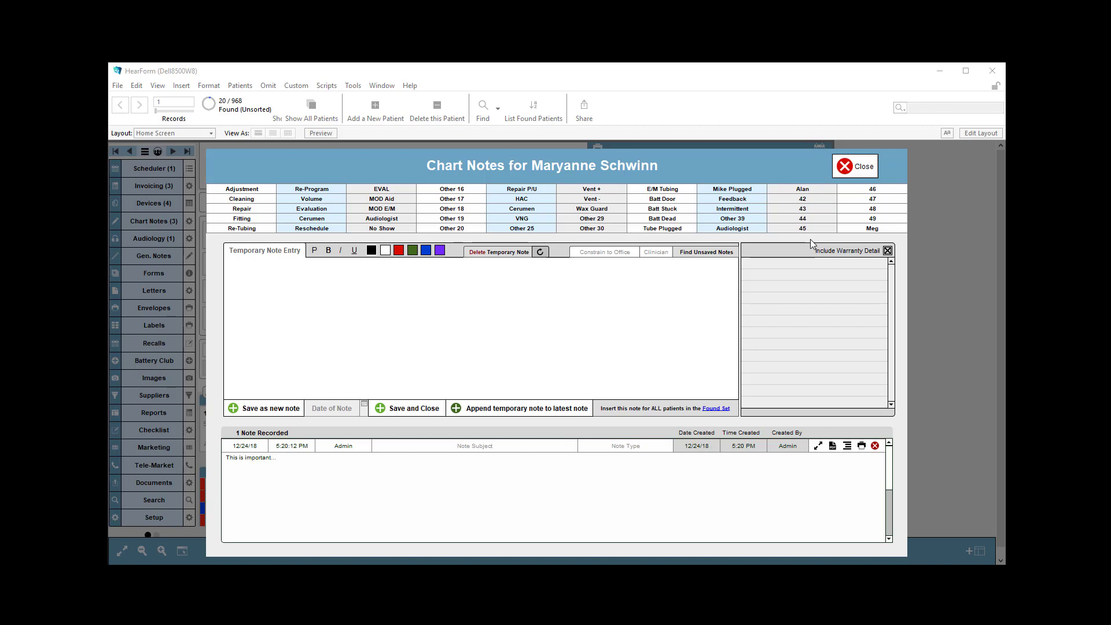
# - Fill the temporary note with the preset comments MOD E/M, Other 17, HAC, Cerumen, Wax Guard and Batt Door
pyautogui.click(389, 209)
pyautogui.click(541, 200)
pyautogui.click(548, 208)
pyautogui.click(589, 208)
pyautogui.click(633, 201)
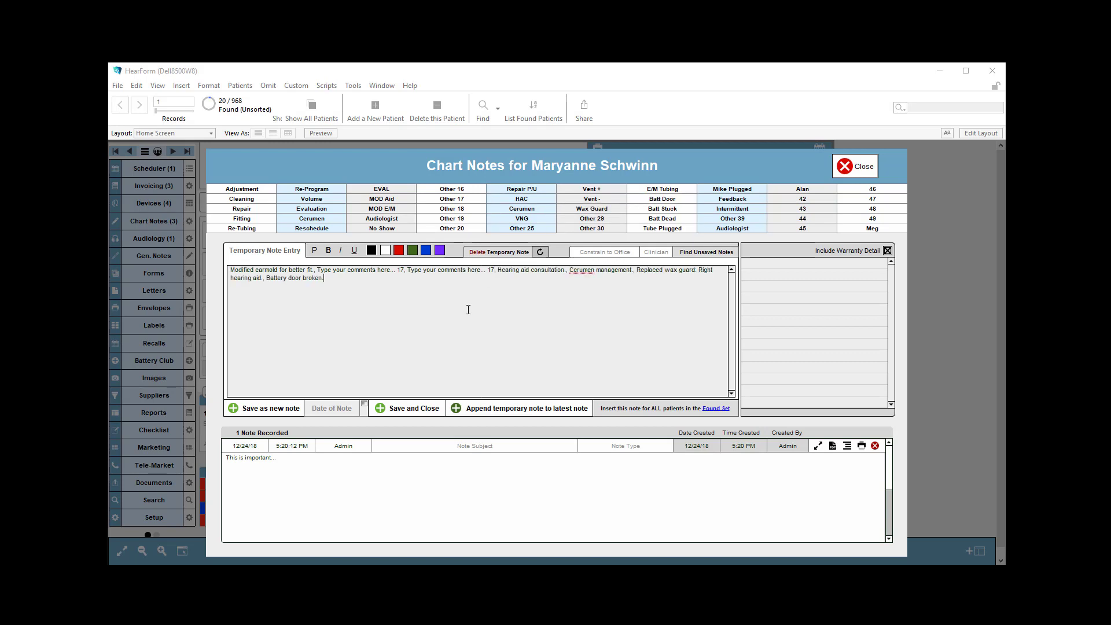
# - Delete the temporary note and restore it, twice in a row
pyautogui.click(481, 254)
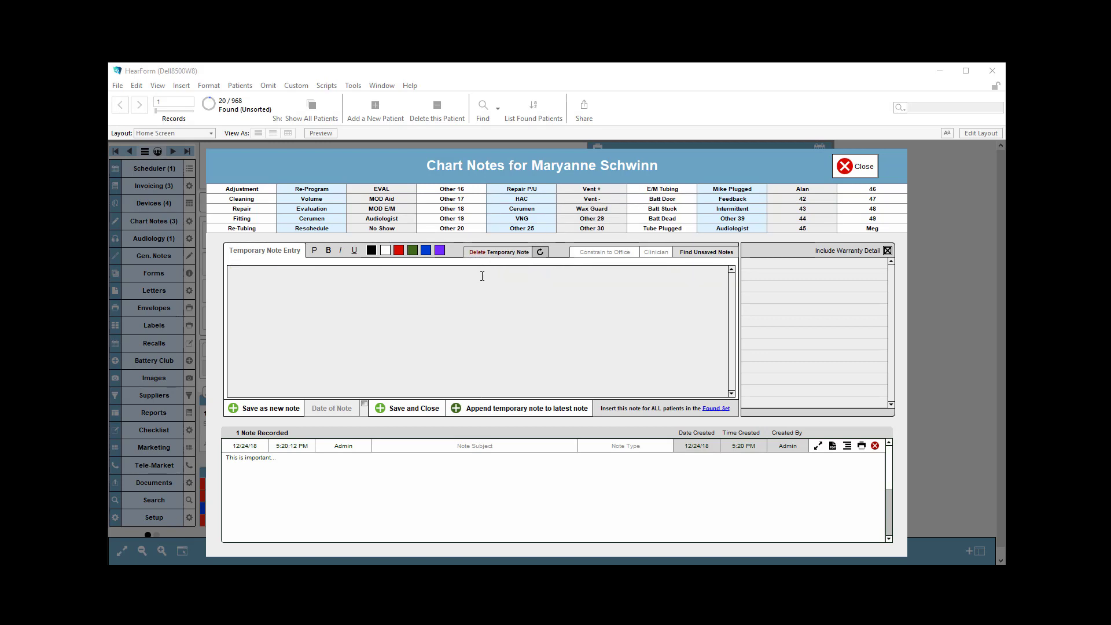
pyautogui.click(483, 275)
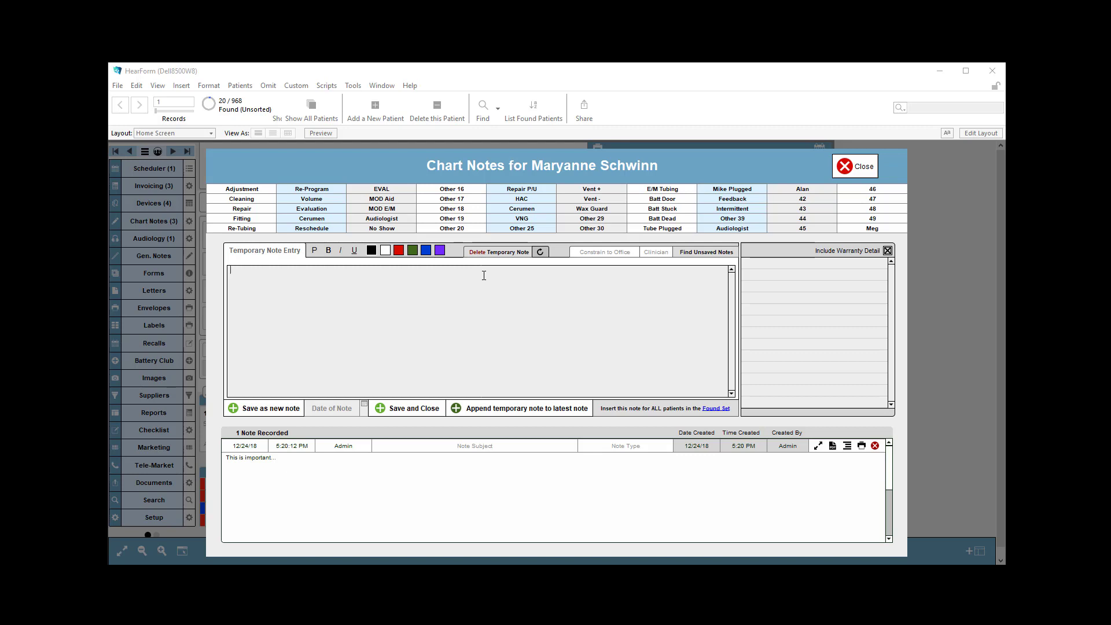
pyautogui.click(539, 252)
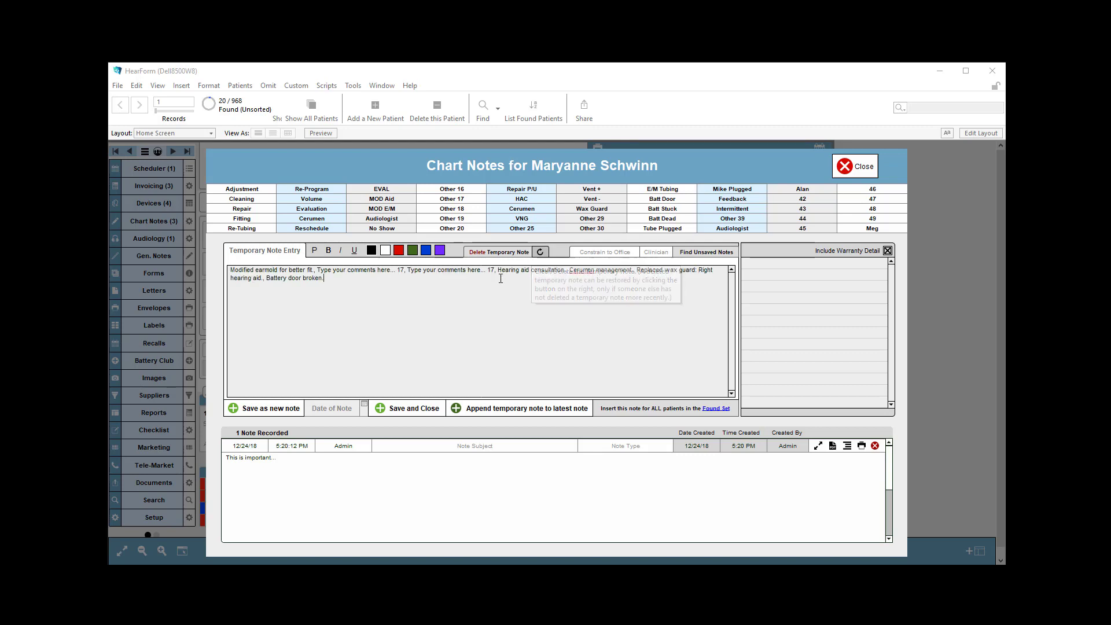
pyautogui.click(516, 253)
pyautogui.click(541, 253)
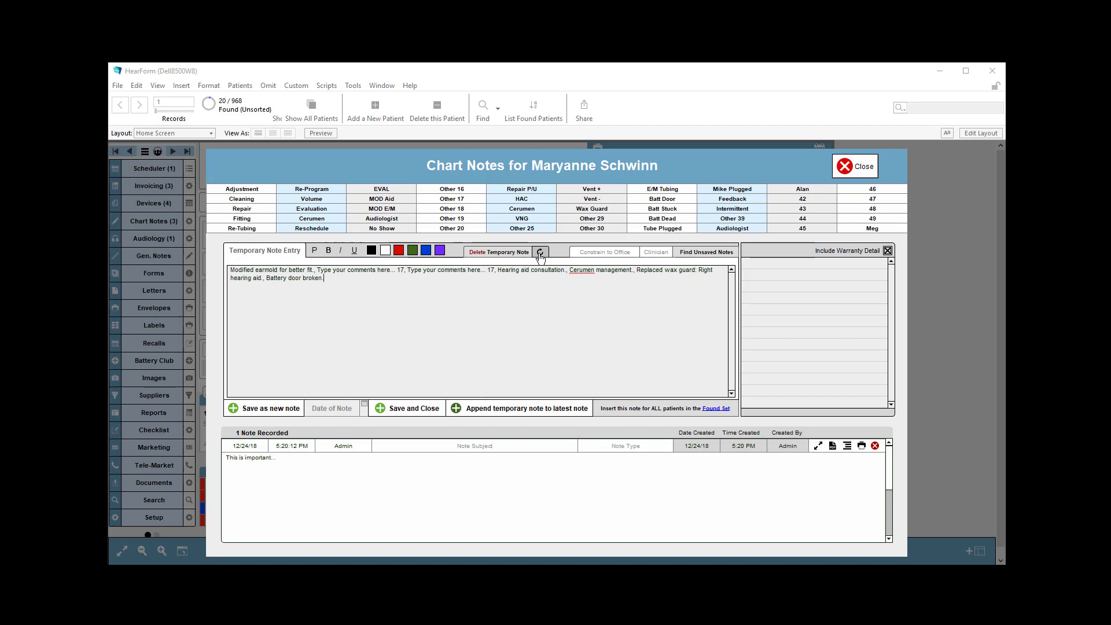
# - Delete the temporary note and find the unsaved notes
pyautogui.click(509, 253)
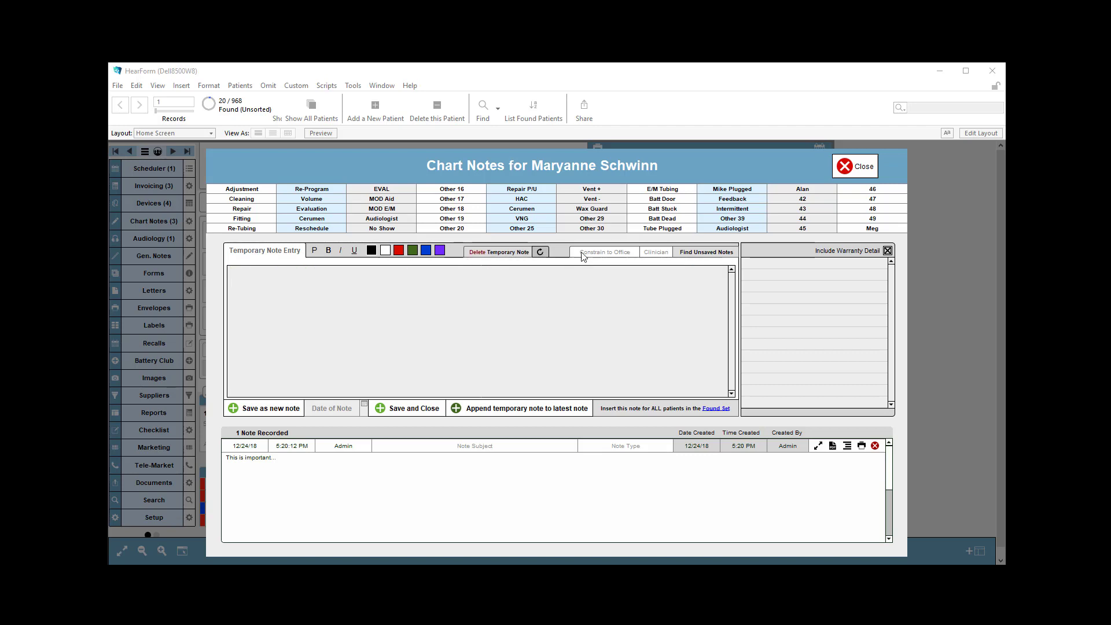
pyautogui.click(718, 258)
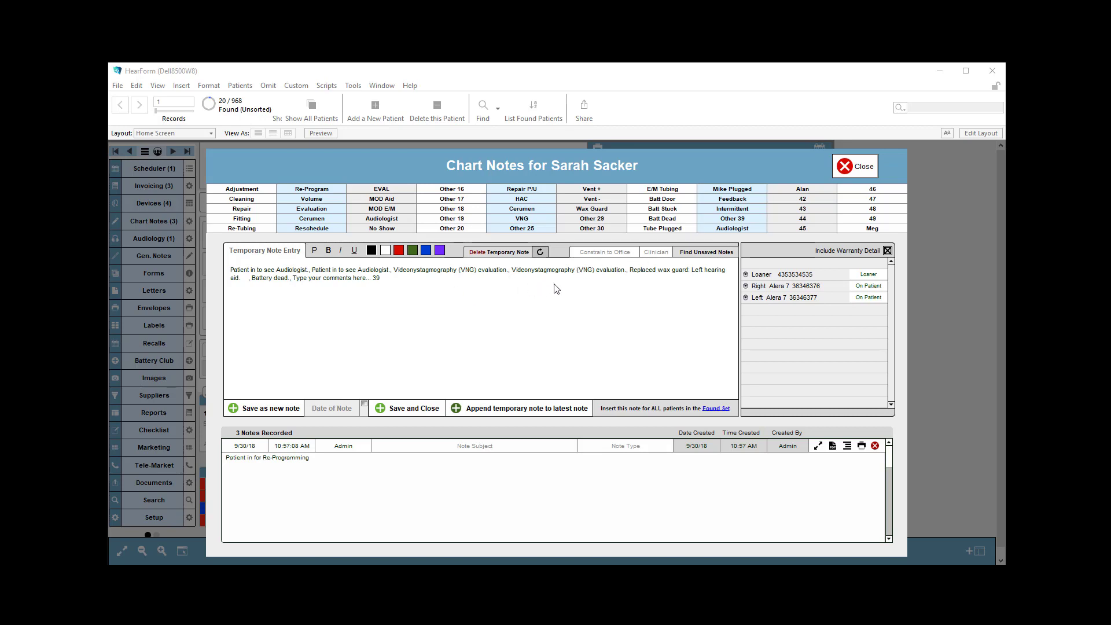
# - Review the office and clinician choices available for narrowing the search for unsaved notes
pyautogui.click(622, 253)
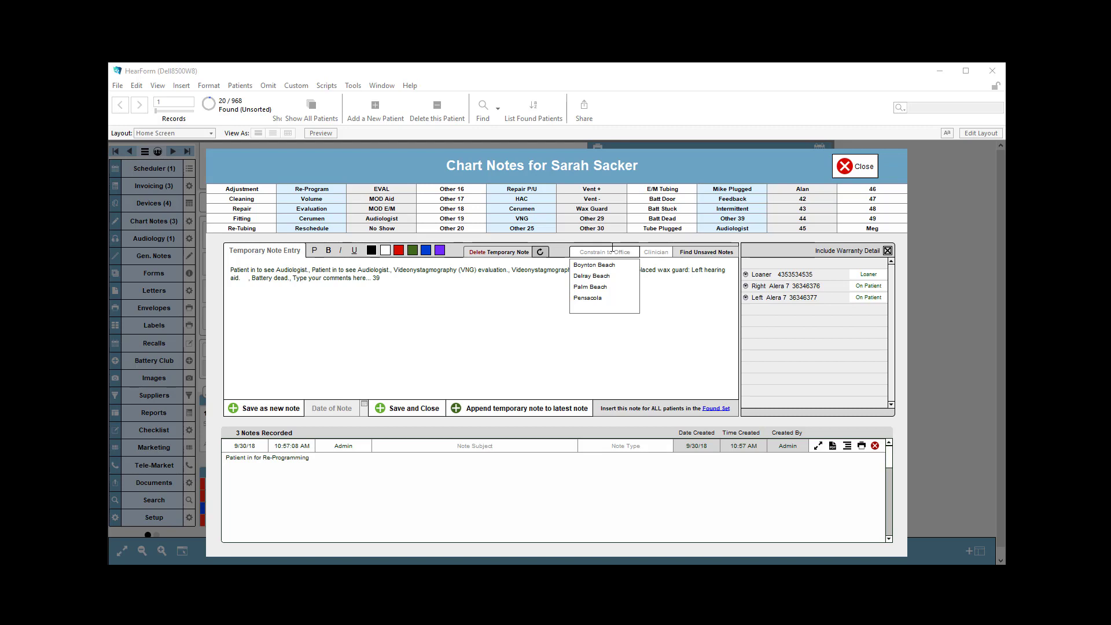
pyautogui.click(657, 253)
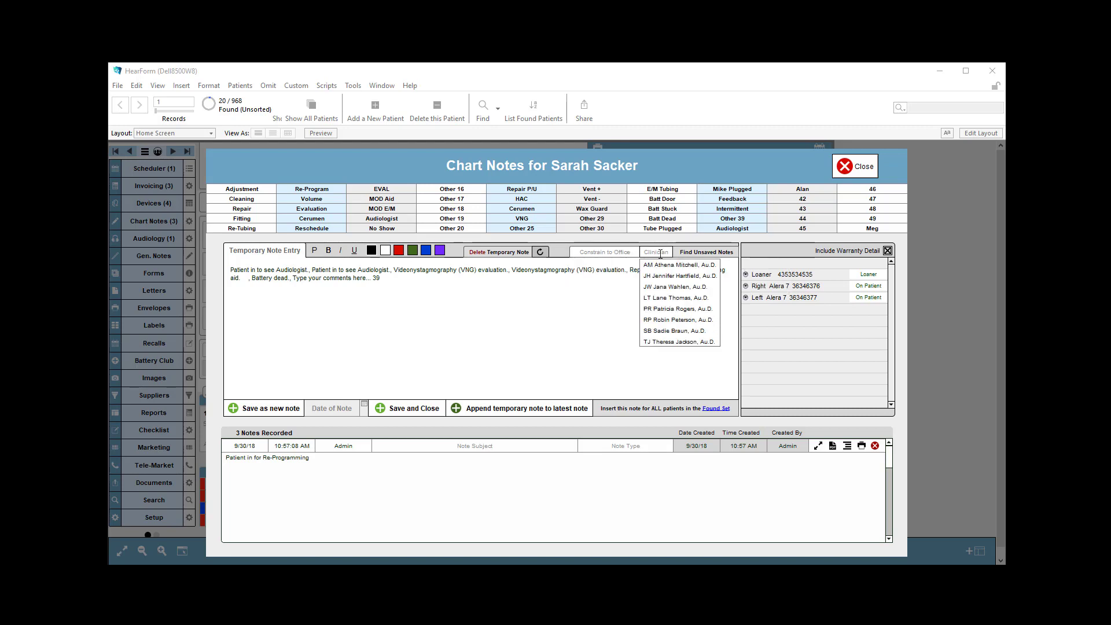
pyautogui.click(622, 253)
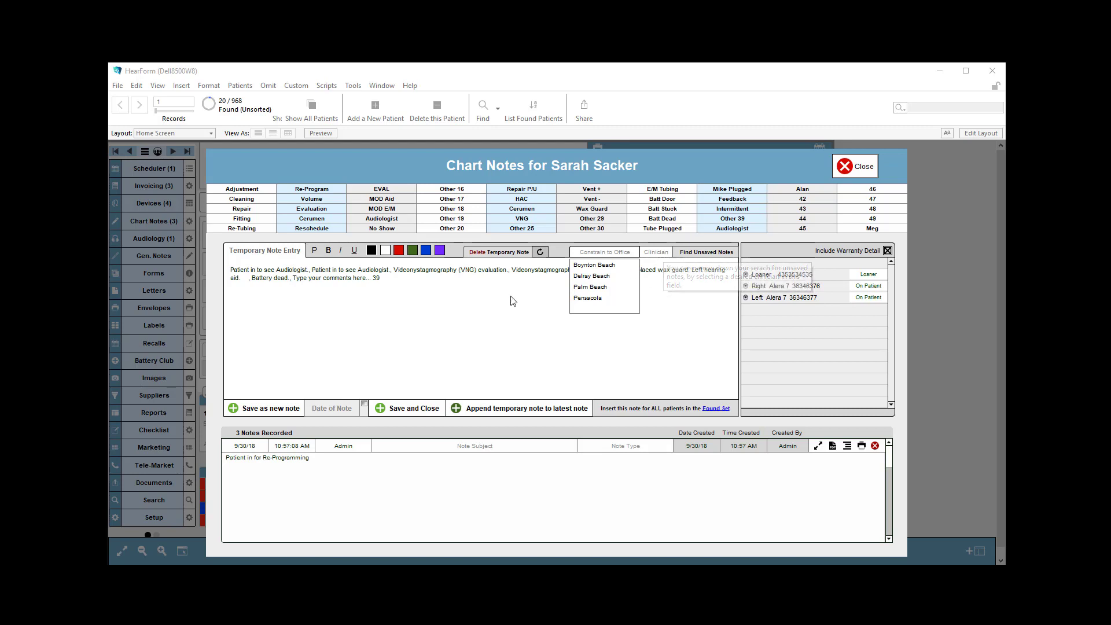
pyautogui.click(449, 298)
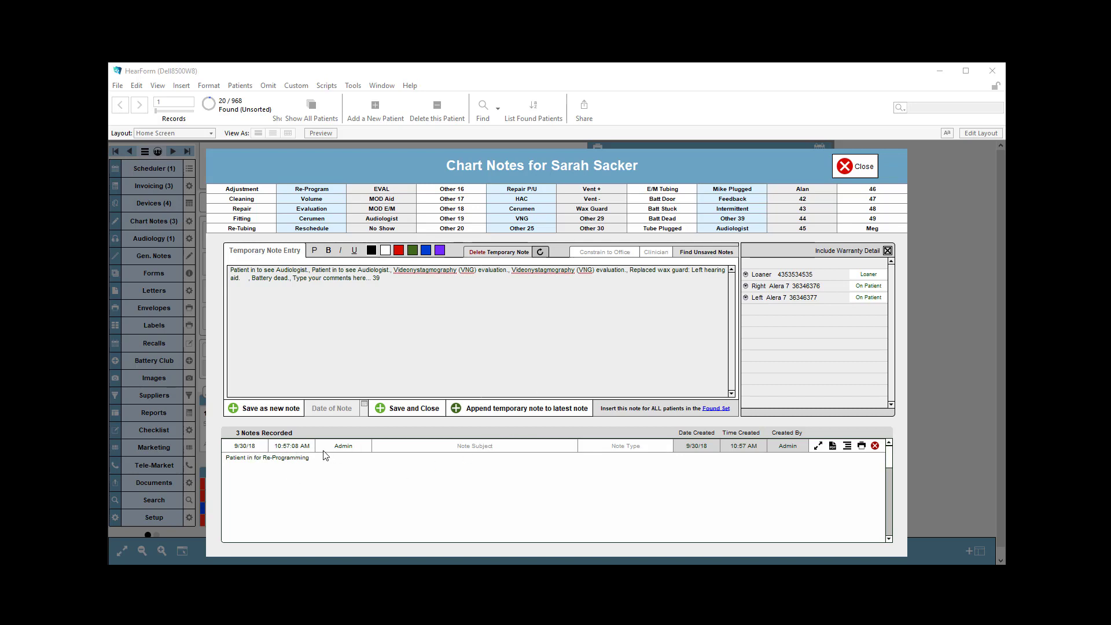
# - Change the name on the recorded 9/30/18 note from Admin to Name 1, and close the chart notes
pyautogui.click(263, 447)
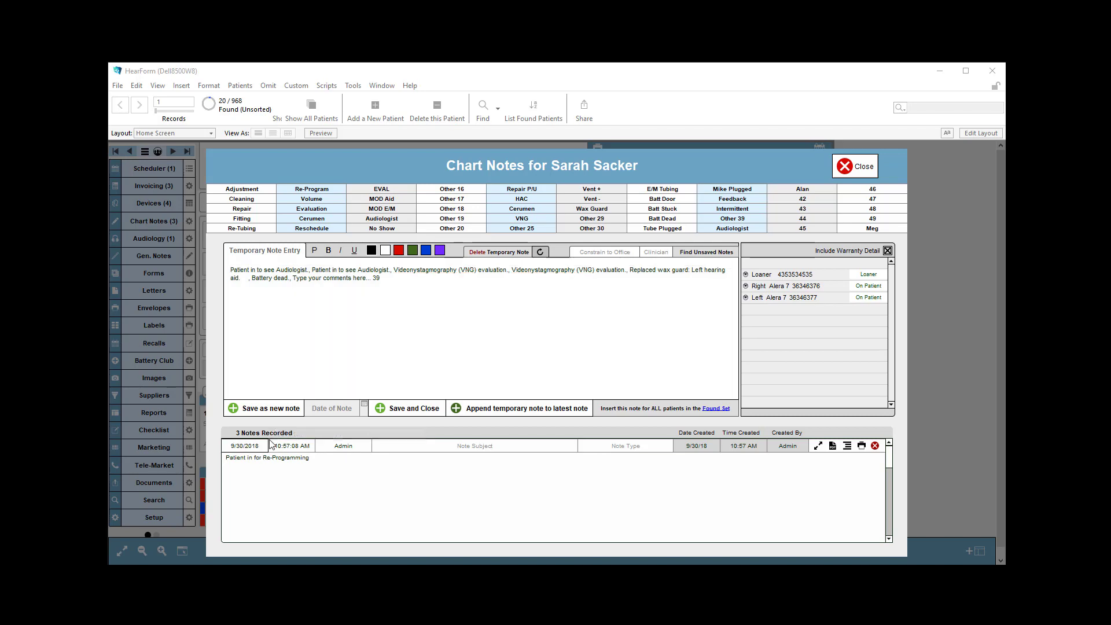
pyautogui.moveTo(267, 446); pyautogui.dragTo(198, 438)
pyautogui.click(329, 412)
pyautogui.click(349, 447)
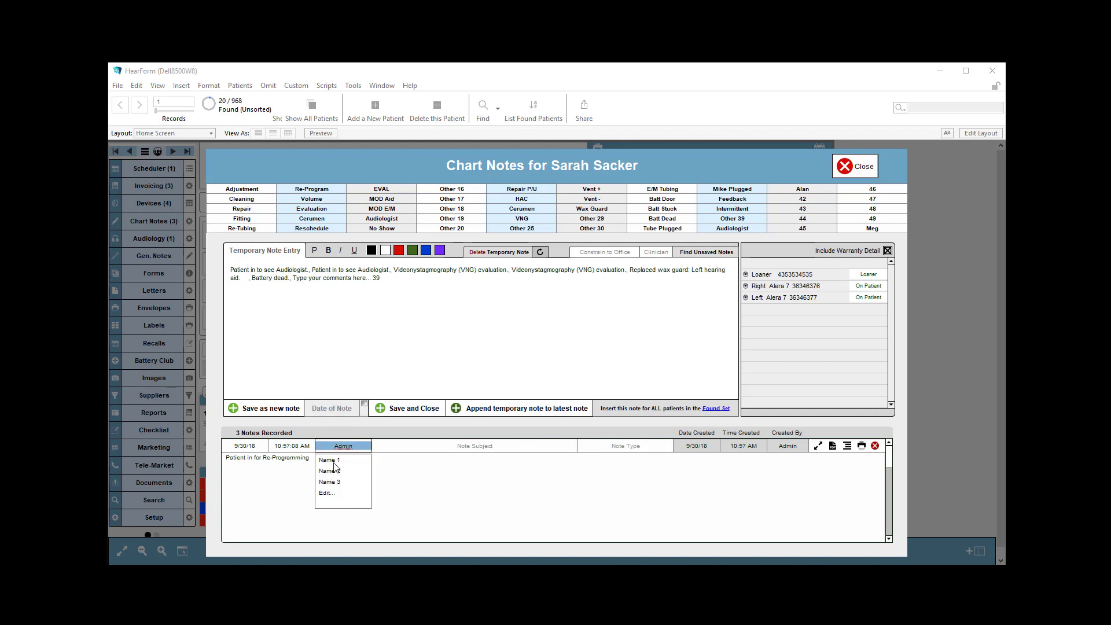
pyautogui.click(337, 460)
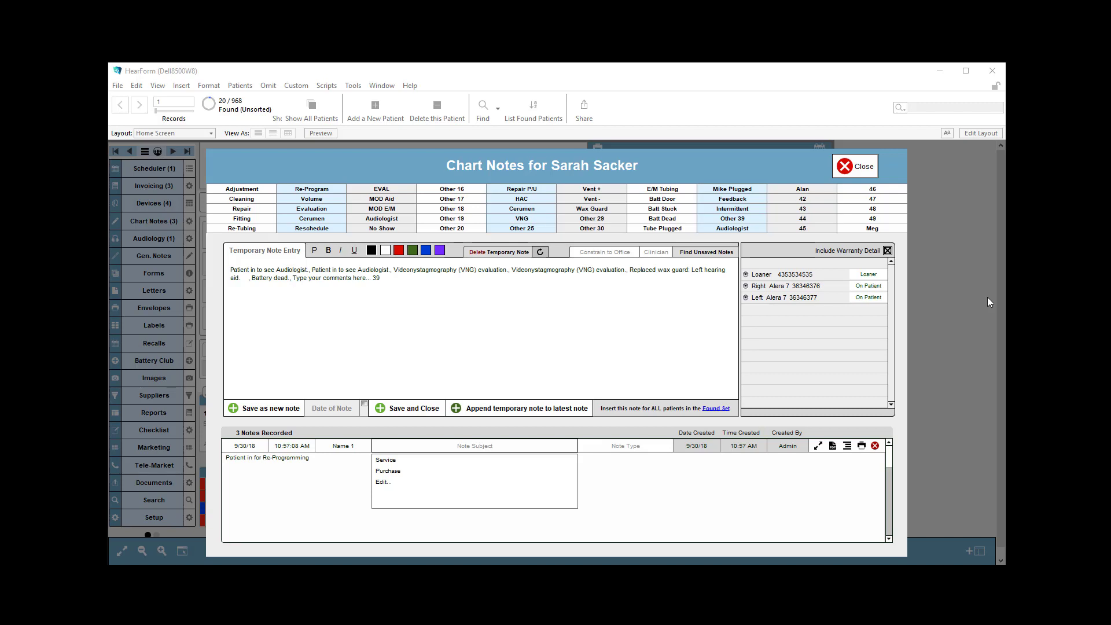
pyautogui.click(858, 165)
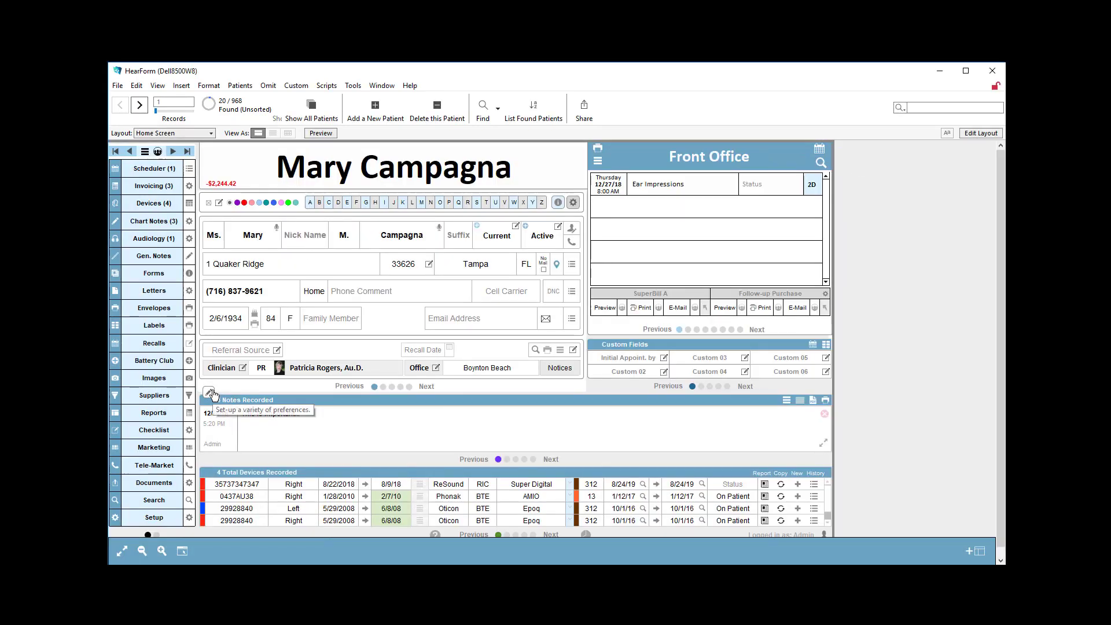